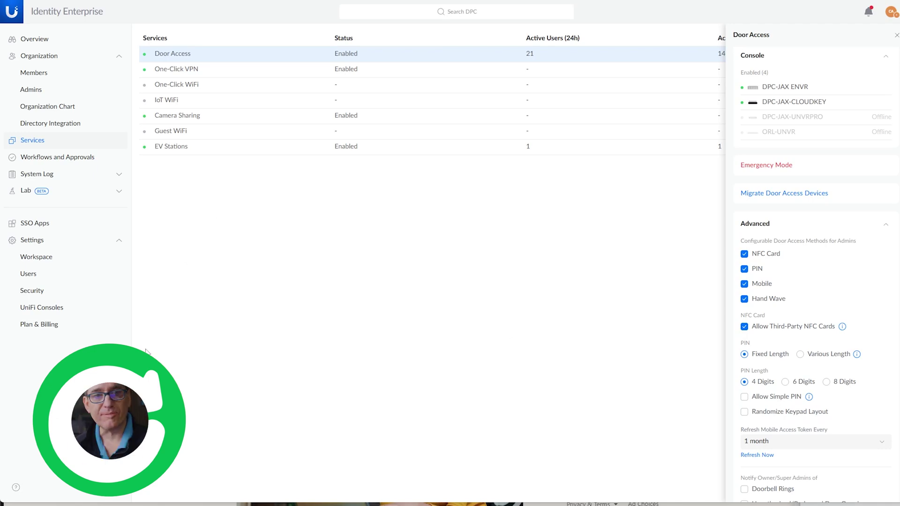
- From the Door Access service details, start the Migrate Door Access Devices form
click(33, 142)
click(197, 60)
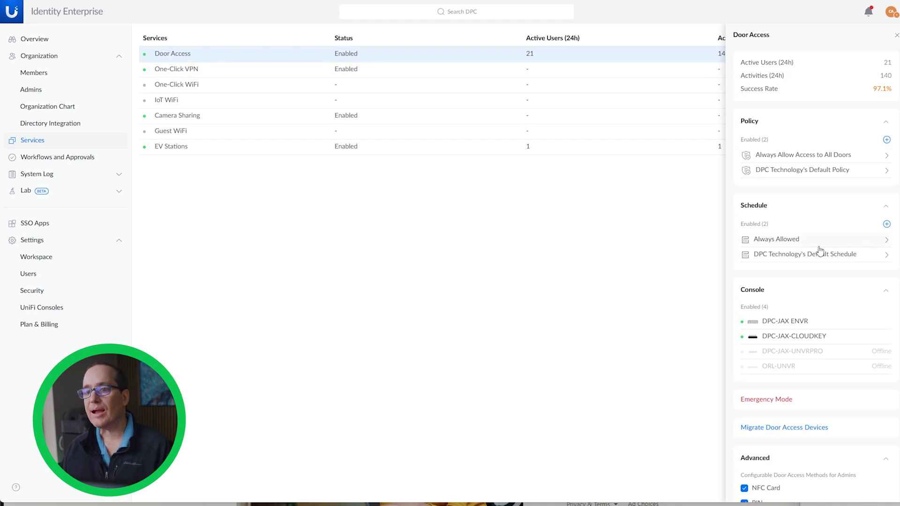
scroll(820, 248, down, 4)
scroll(815, 241, up, 3)
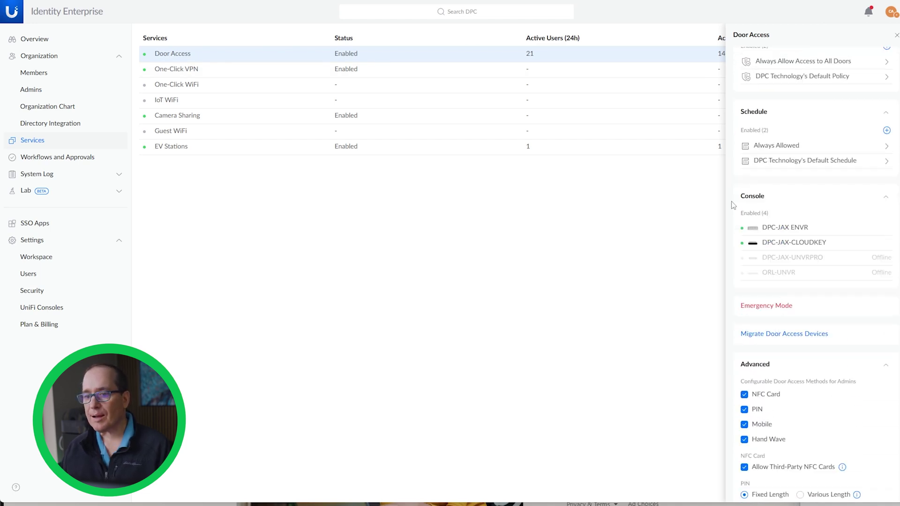
scroll(815, 241, down, 3)
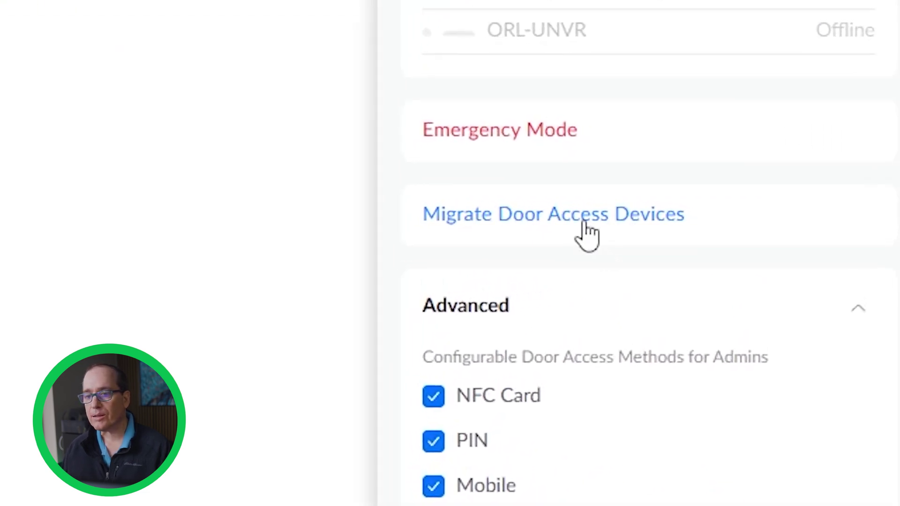
click(585, 224)
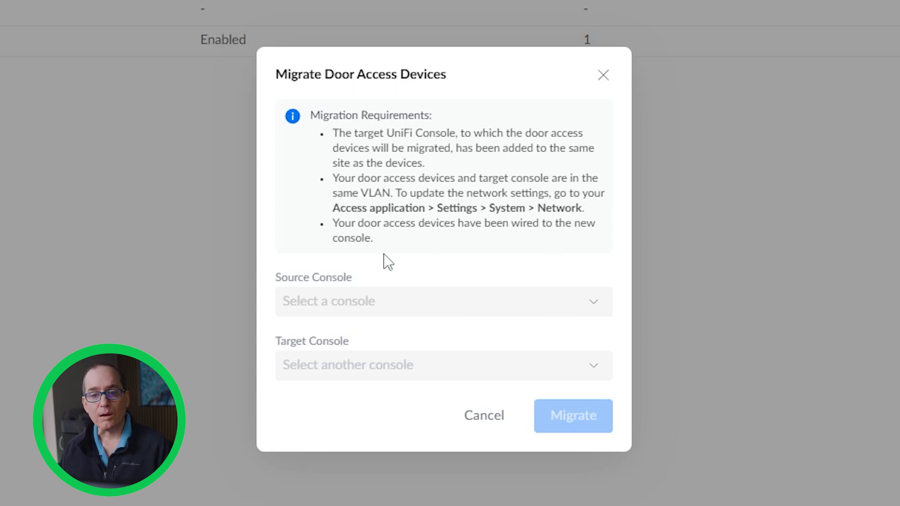
- Migrate devices with DPC-JAX-CLOUDKEY as source console and DPC-JAX ENVR as target
click(475, 305)
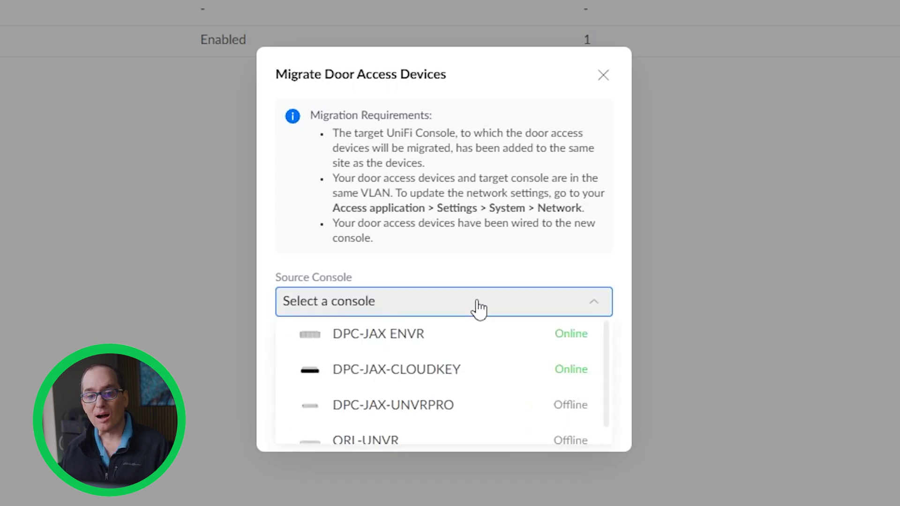
click(433, 372)
click(382, 370)
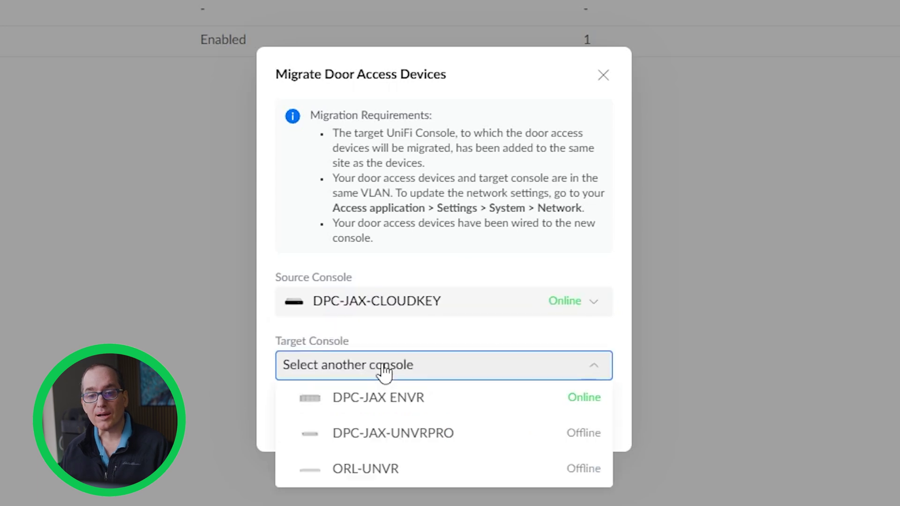
click(397, 401)
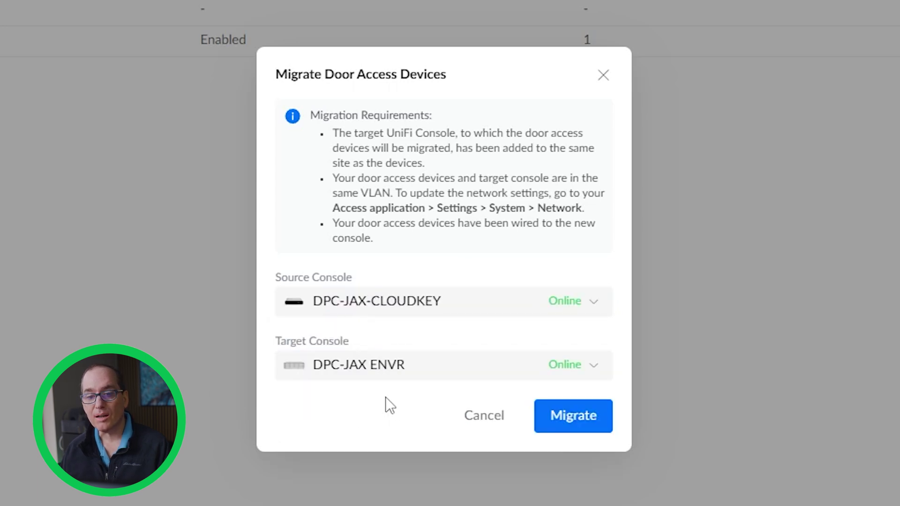
click(579, 419)
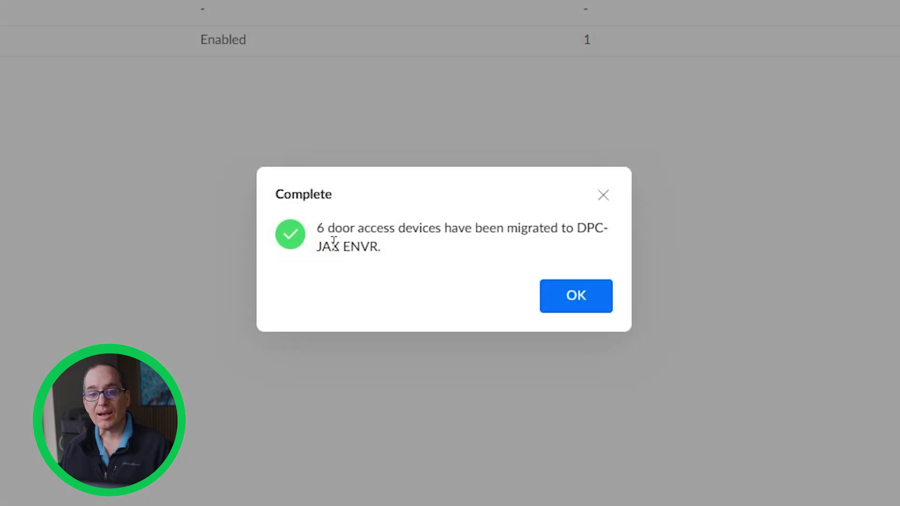
- Dismiss the migration-complete and failed-device notices, then review the door device list
click(583, 296)
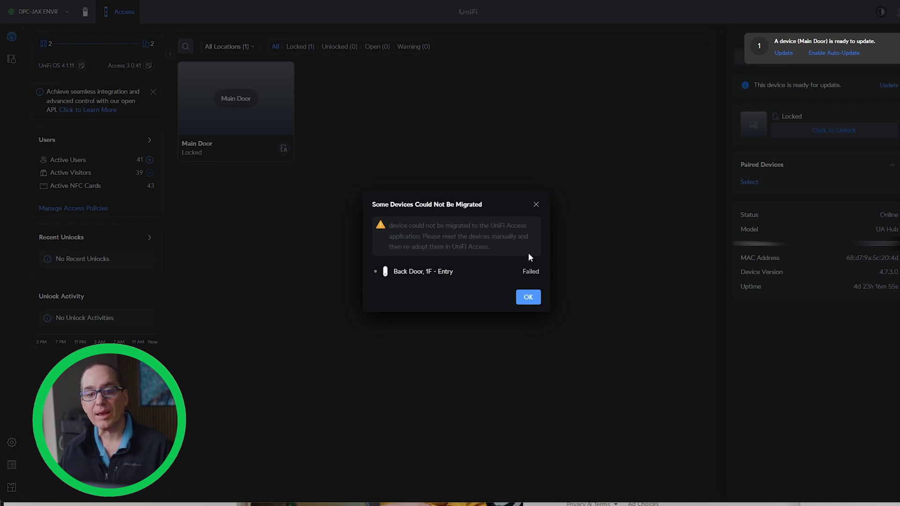
click(528, 297)
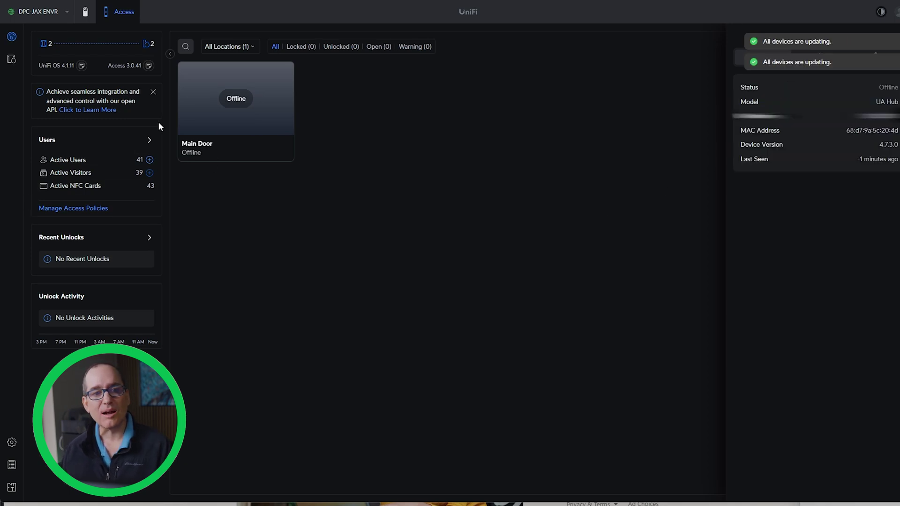
click(11, 59)
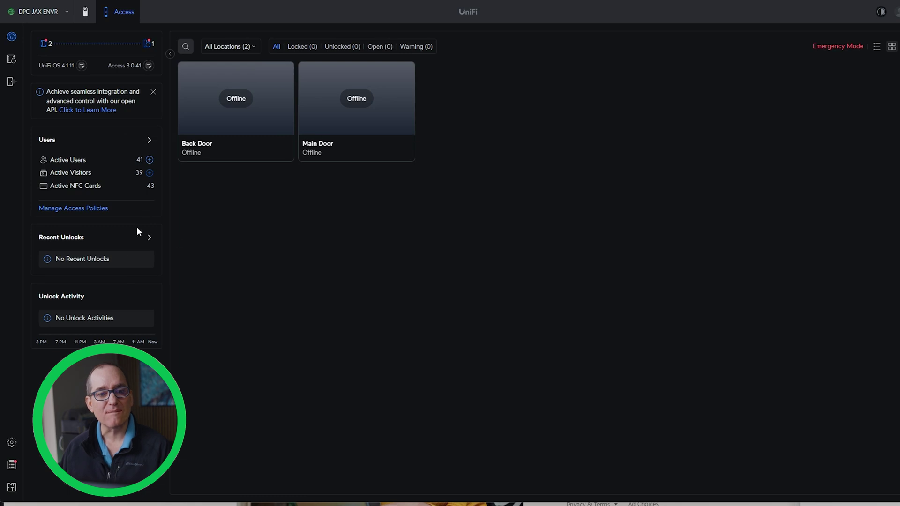
click(91, 208)
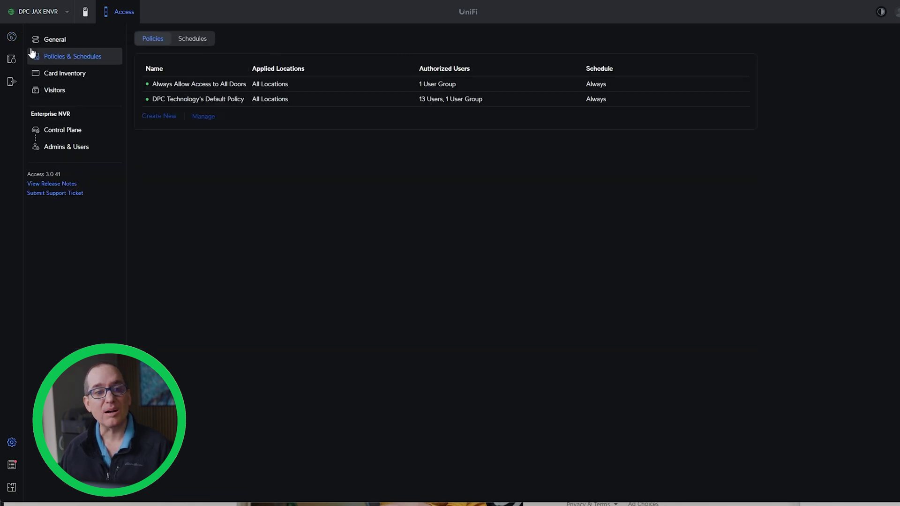
click(44, 80)
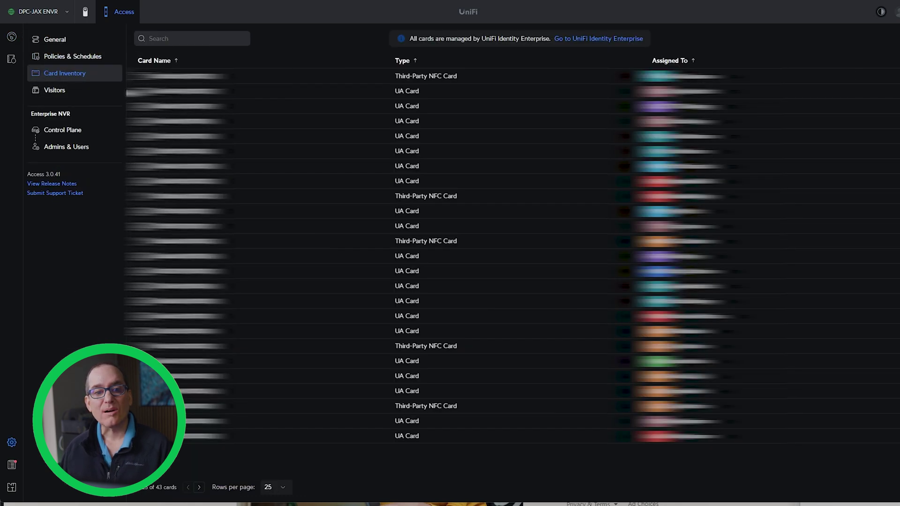
click(11, 38)
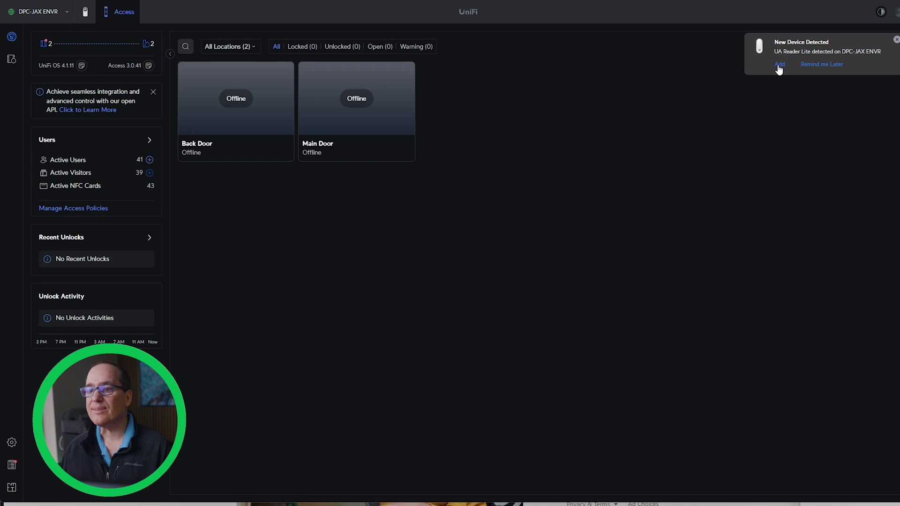
- Add the new UA Reader Lite, adopt both pending devices, and update the UA Hub firmware
click(778, 66)
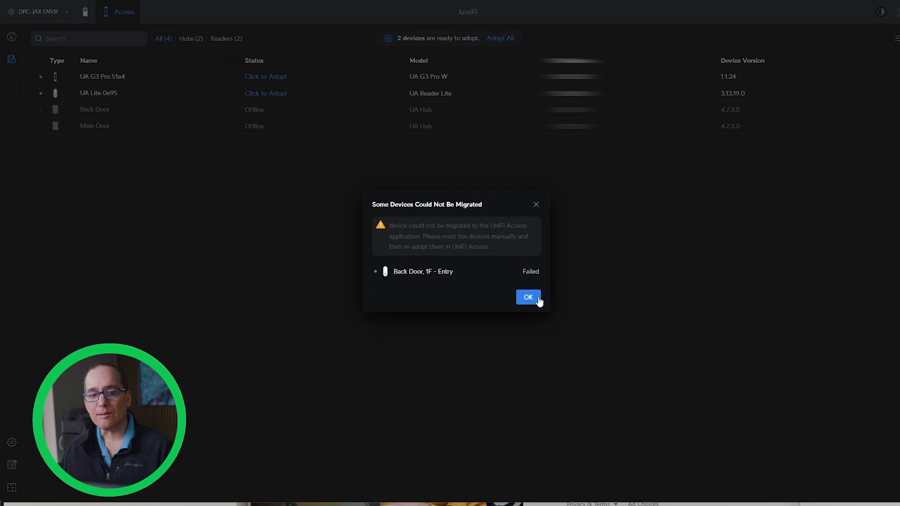
click(528, 297)
click(275, 78)
click(274, 93)
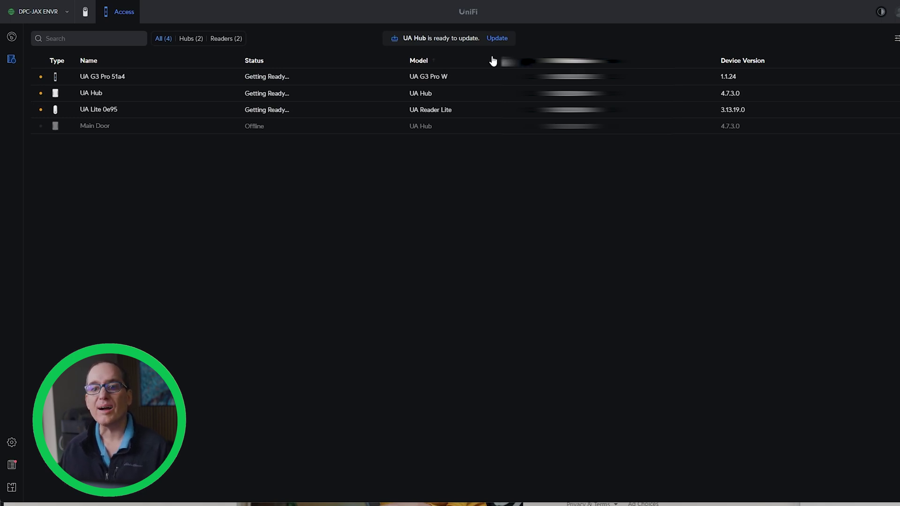
click(499, 38)
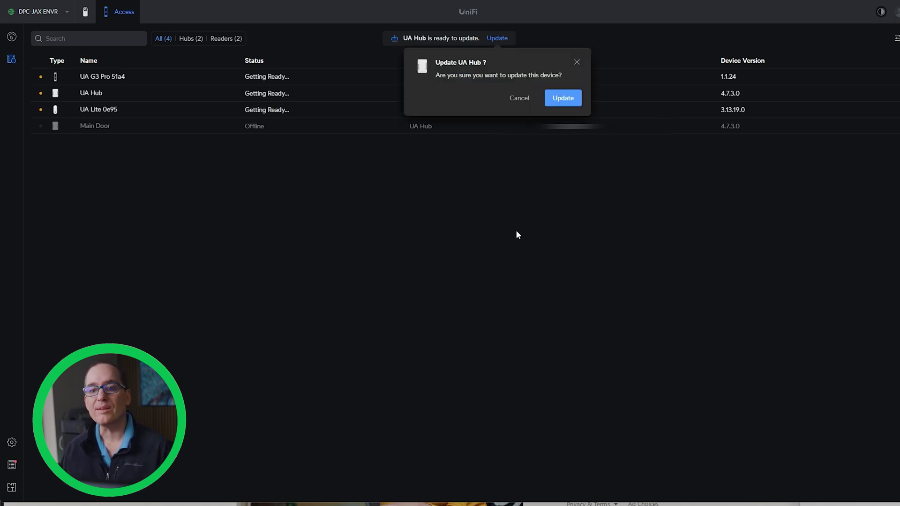
click(12, 37)
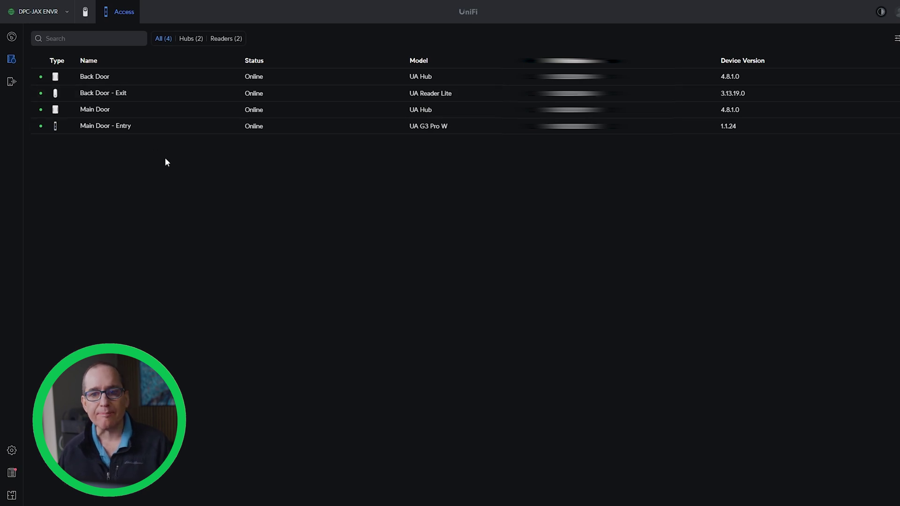
- Confirm both doors are locked on the dashboard and check the Main Door live camera view
click(11, 39)
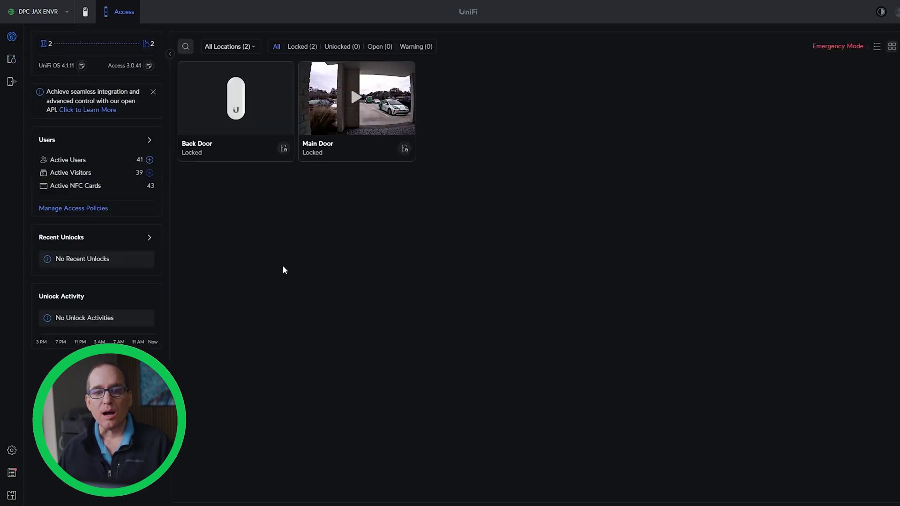
click(374, 97)
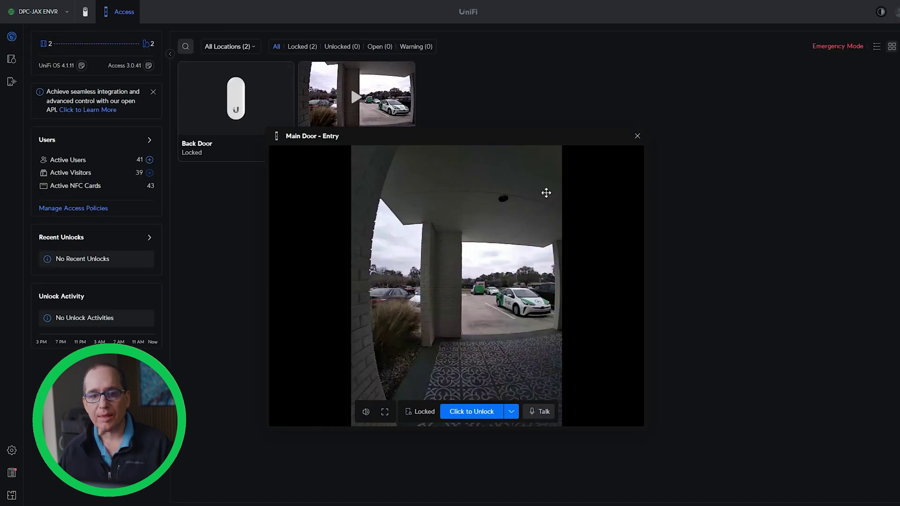
click(637, 136)
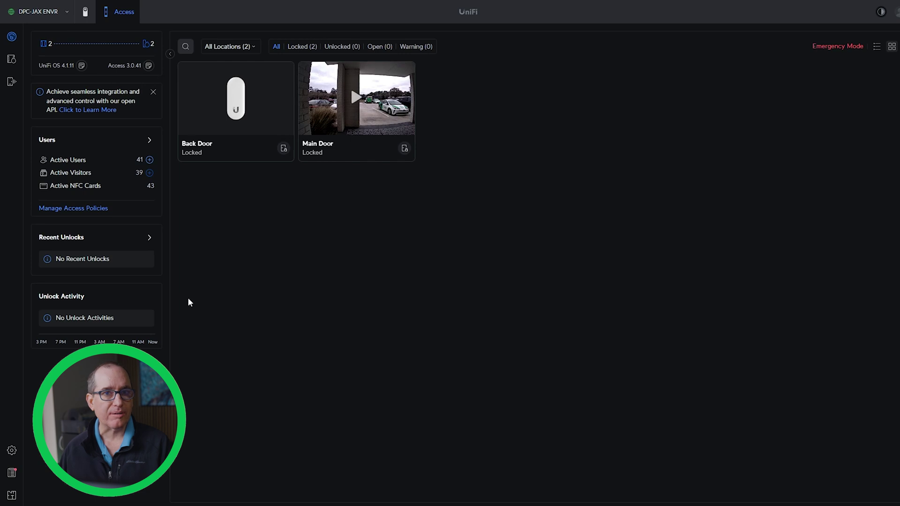
click(37, 12)
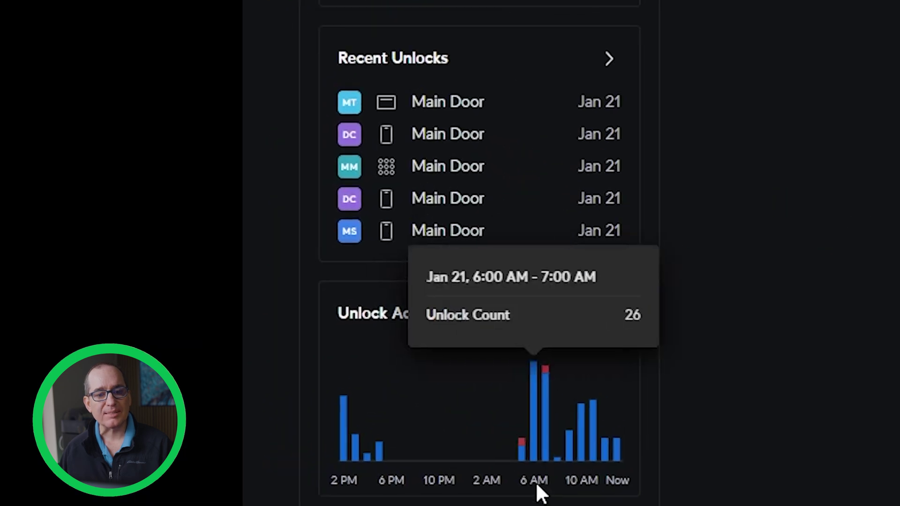
- Review DPC-JAX-CLOUDKEY's unlock history log and its now-empty door dashboard
click(567, 69)
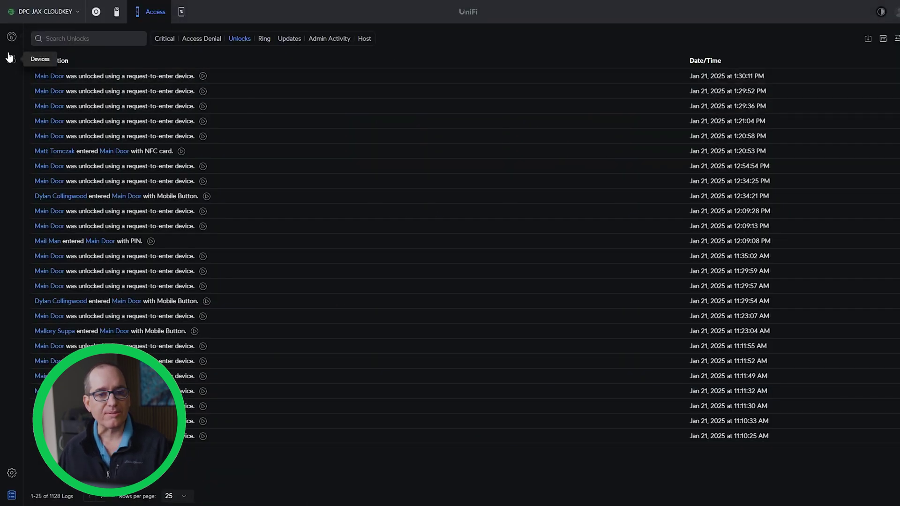
click(11, 36)
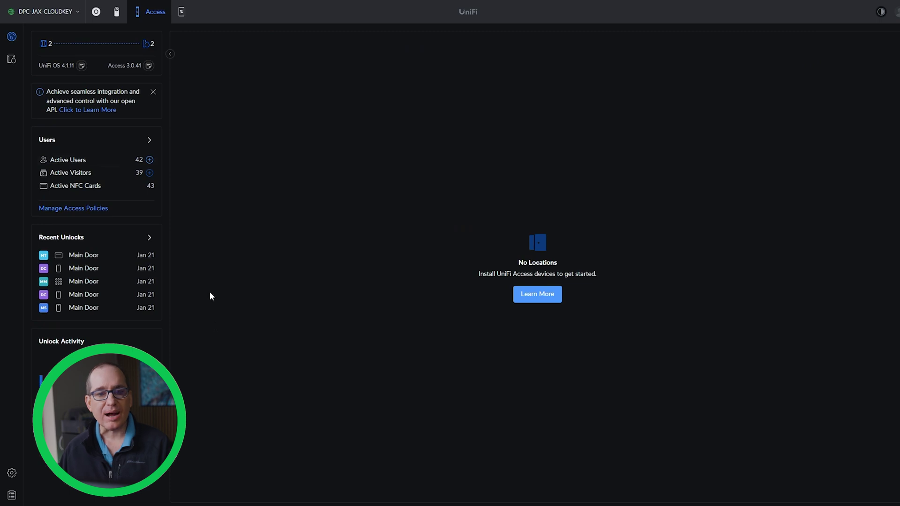
click(48, 14)
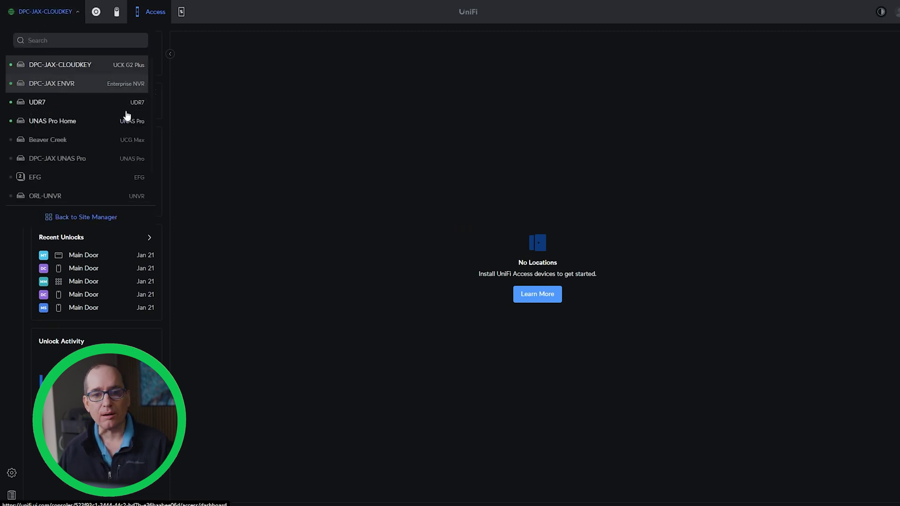